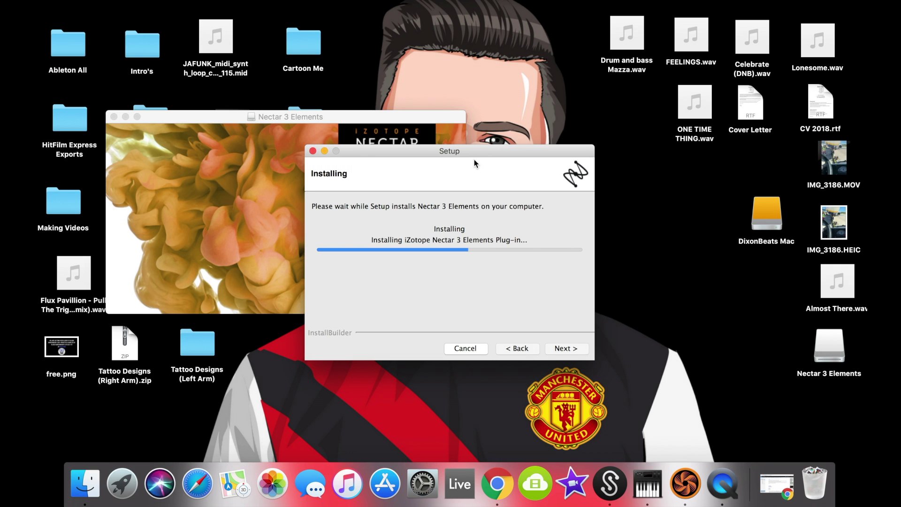
# Step: Finish the Nectar 3 Elements setup wizard and close the installer's disk window
pyautogui.moveTo(471, 156); pyautogui.dragTo(470, 202)
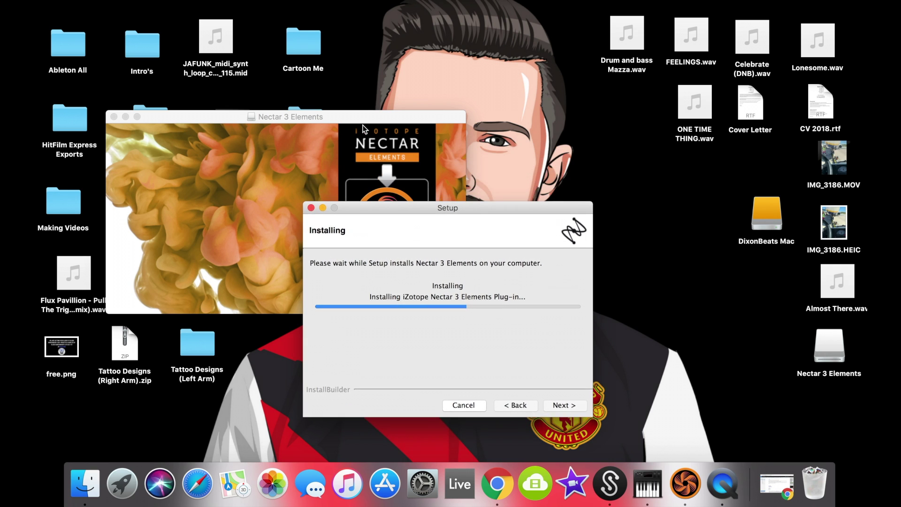
pyautogui.click(350, 119)
pyautogui.moveTo(350, 120); pyautogui.dragTo(518, 9)
pyautogui.moveTo(485, 209); pyautogui.dragTo(489, 231)
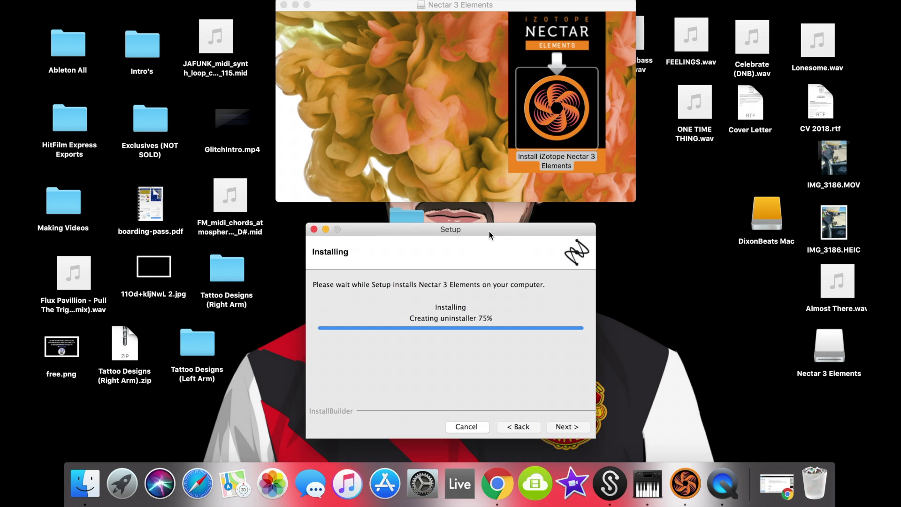
pyautogui.moveTo(462, 6); pyautogui.dragTo(461, 26)
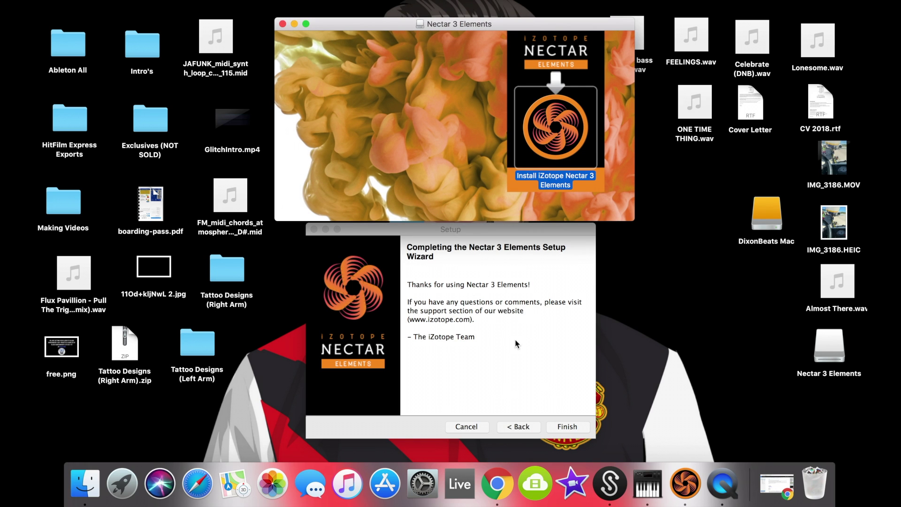
pyautogui.click(566, 427)
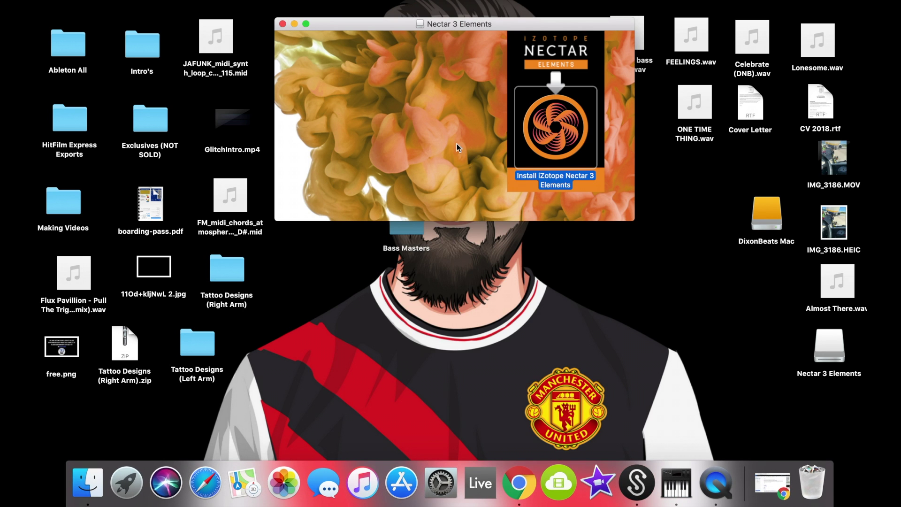
pyautogui.moveTo(387, 24); pyautogui.dragTo(388, 75)
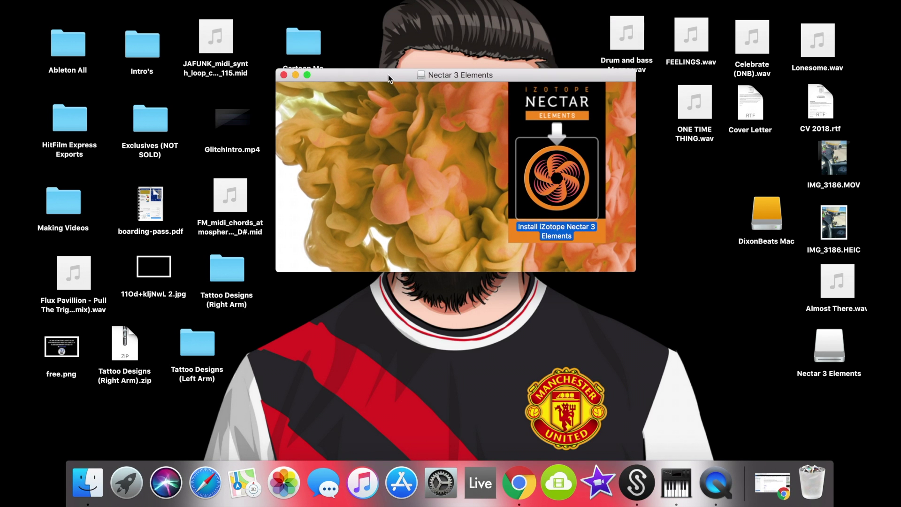
pyautogui.click(284, 75)
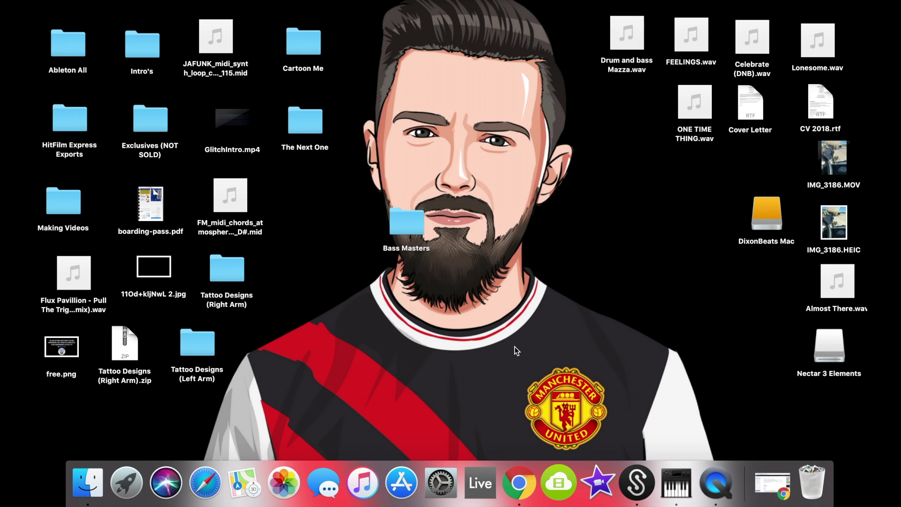
# Step: Switch to Ableton Live and start authorizing the Nectar 3 Elements plug-in
pyautogui.click(469, 483)
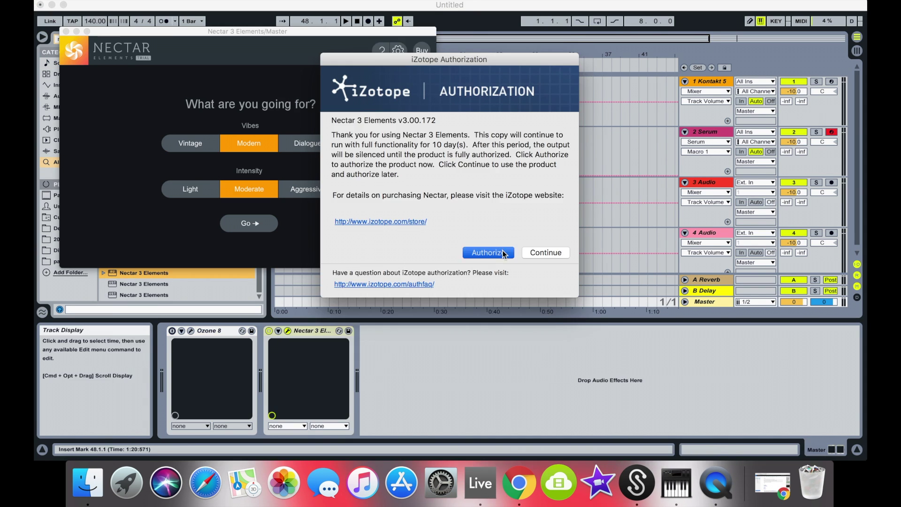
pyautogui.click(474, 249)
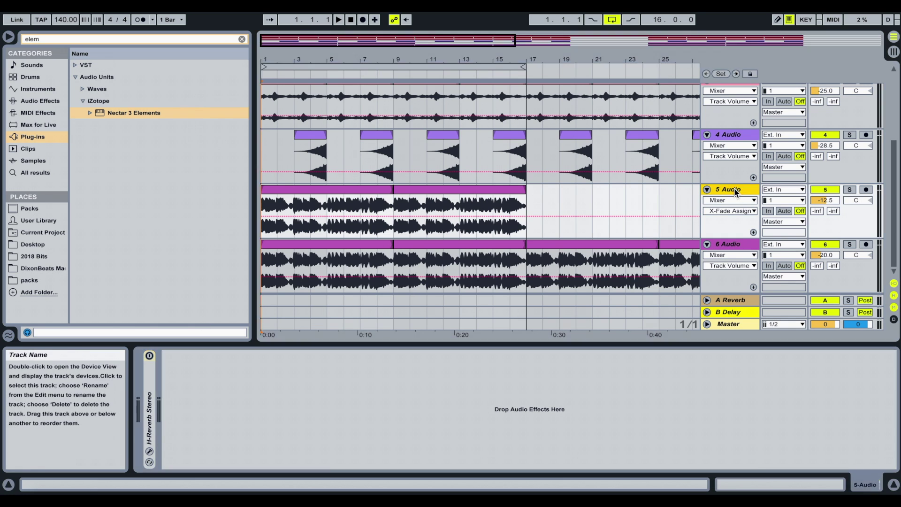
# Step: Add the Nectar 3 Elements Audio Unit to the 5 Audio track and reposition its plug-in window
pyautogui.doubleClick(145, 113)
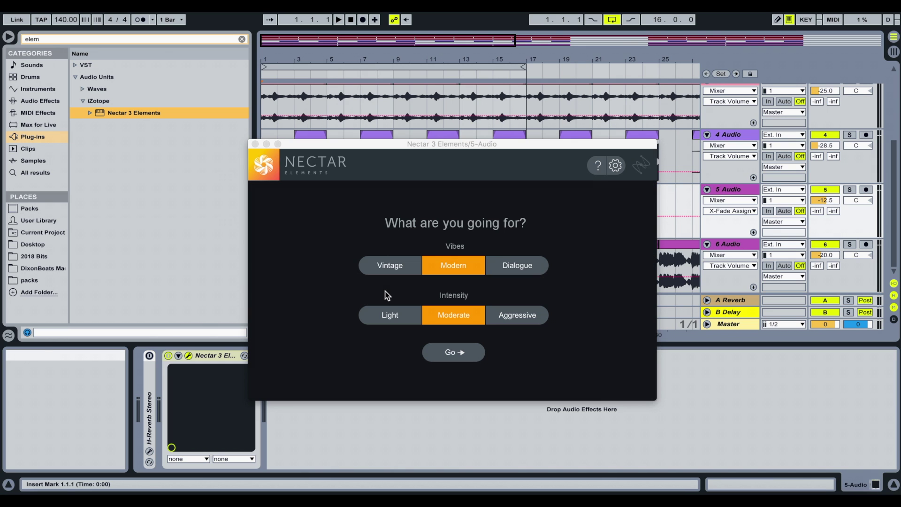
pyautogui.moveTo(385, 144); pyautogui.dragTo(386, 85)
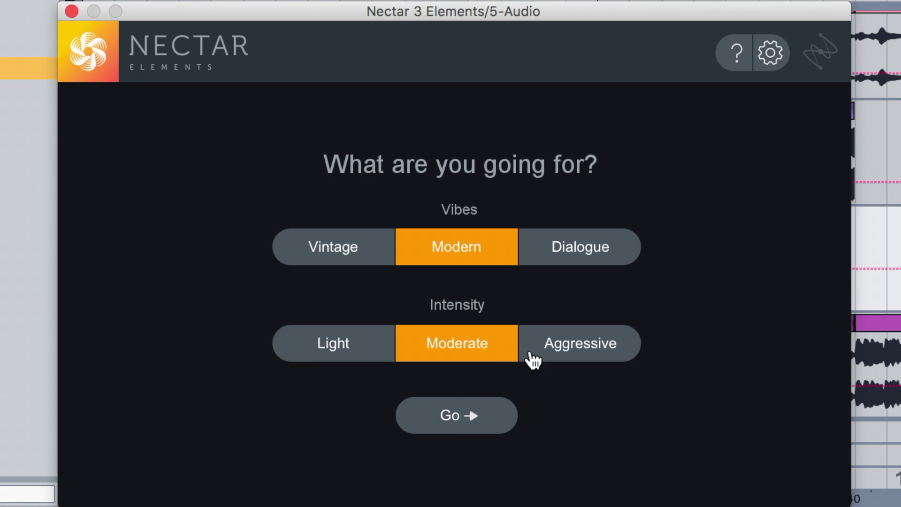
pyautogui.moveTo(386, 12)
pyautogui.mouseDown()
pyautogui.moveTo(388, 0)
pyautogui.moveTo(398, 6)
pyautogui.mouseUp()
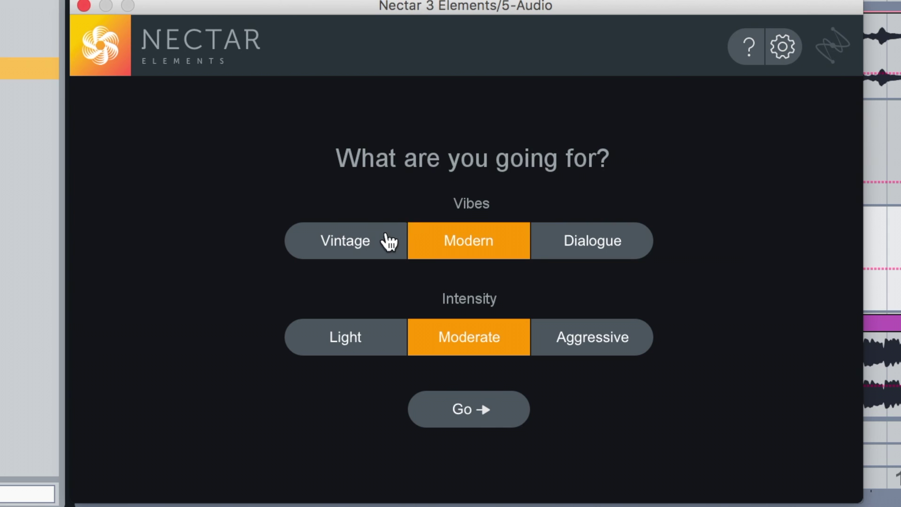
# Step: Set Nectar's vibe to Vintage and its intensity to Aggressive, and run the assistant
pyautogui.click(389, 237)
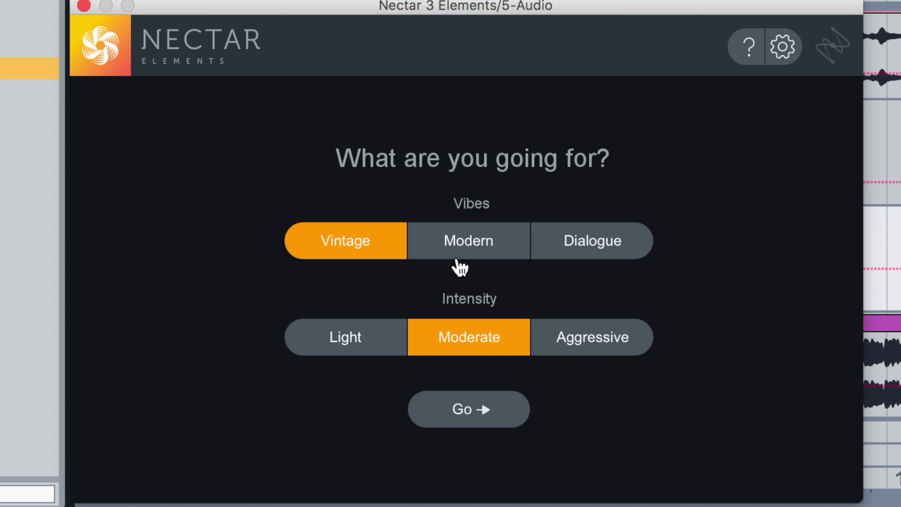
pyautogui.click(626, 352)
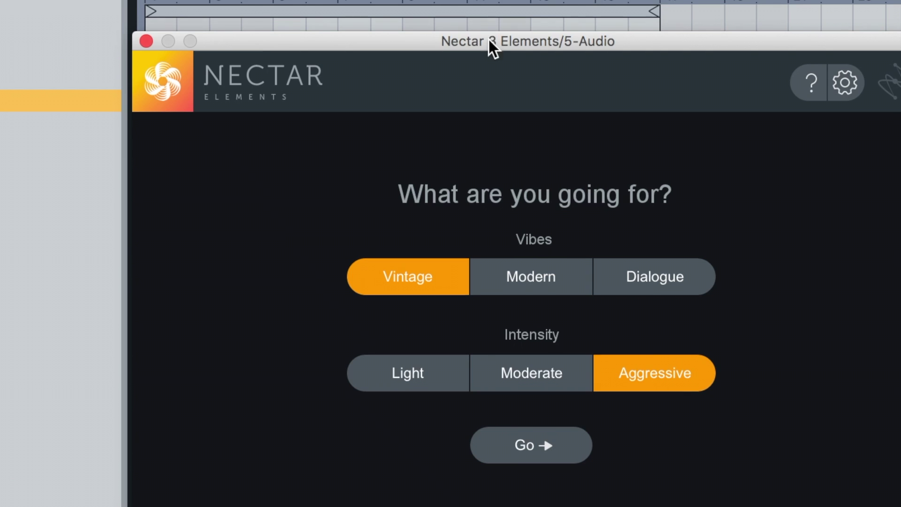
pyautogui.moveTo(491, 46); pyautogui.dragTo(408, 10)
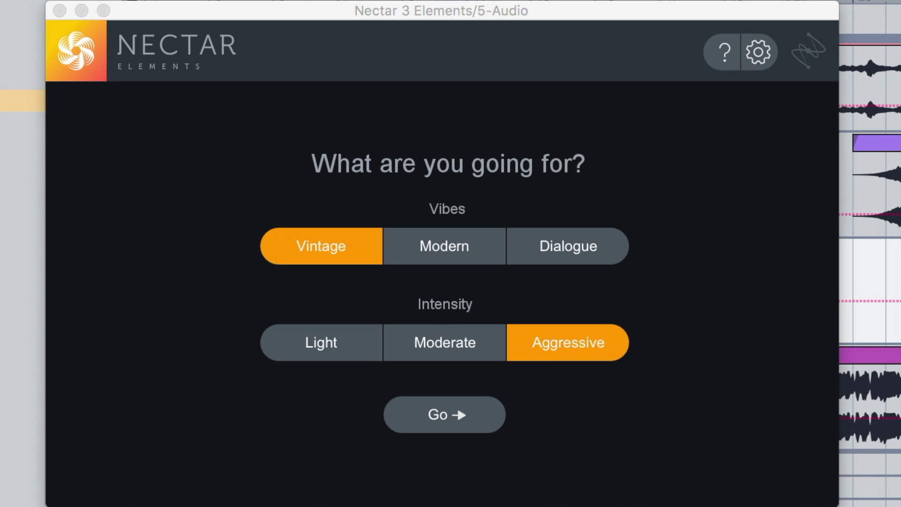
pyautogui.click(464, 403)
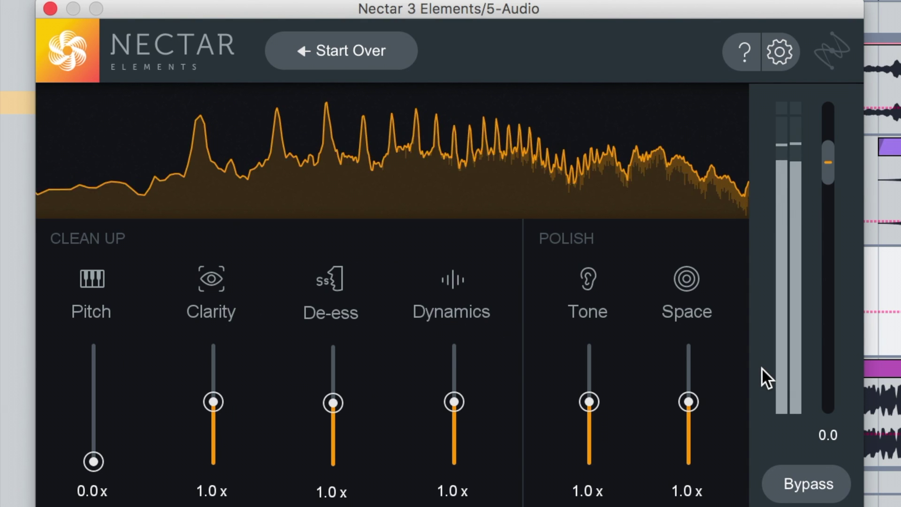
# Step: Stop playback and move the Nectar window down to uncover the arrangement above it
pyautogui.press('space')
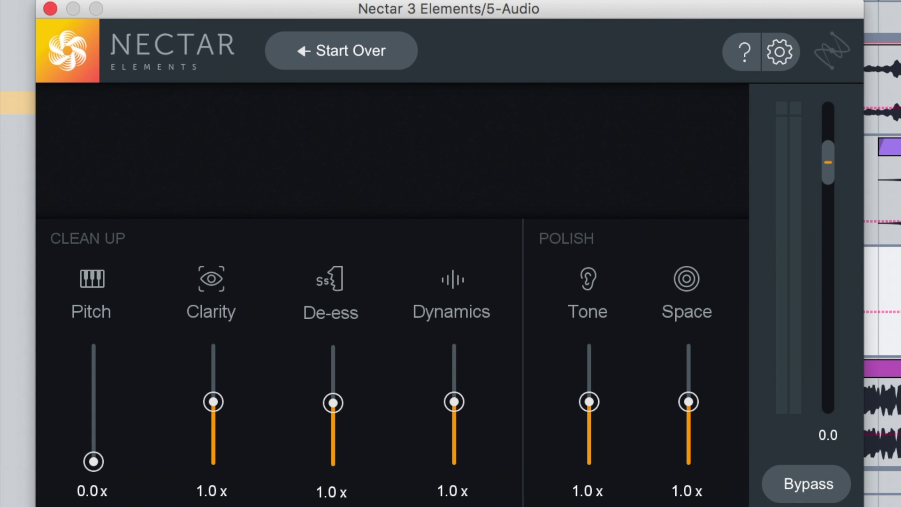
pyautogui.moveTo(563, 7); pyautogui.dragTo(543, 6)
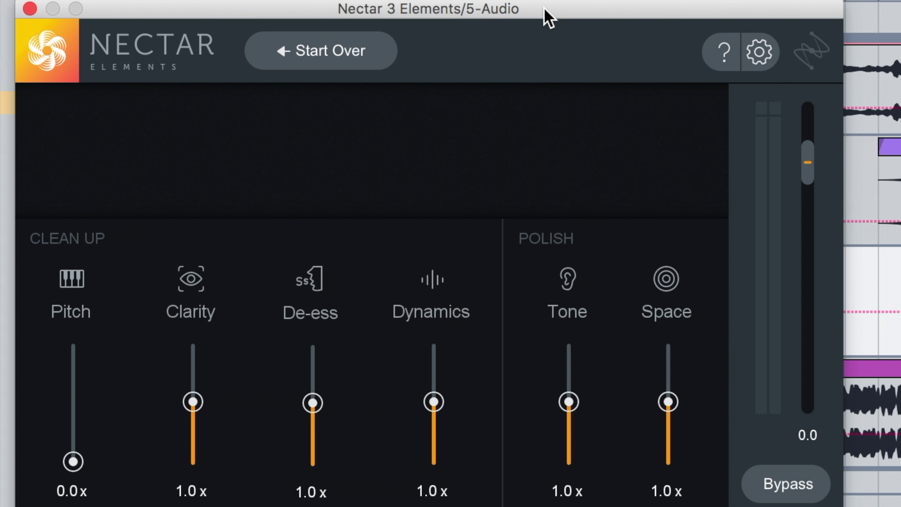
pyautogui.moveTo(545, 8); pyautogui.dragTo(563, 89)
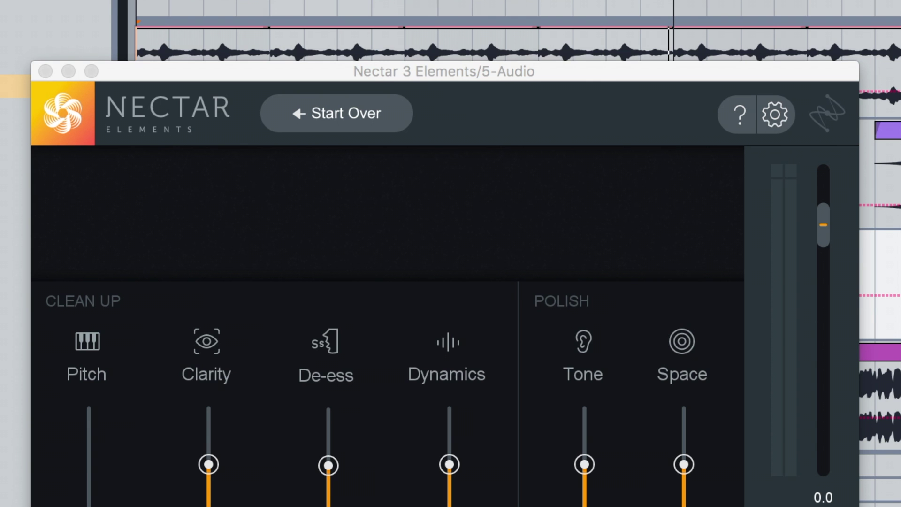
# Step: Play the track from its start and toggle Nectar's bypass repeatedly to compare the dry and processed sound
pyautogui.click(347, 26)
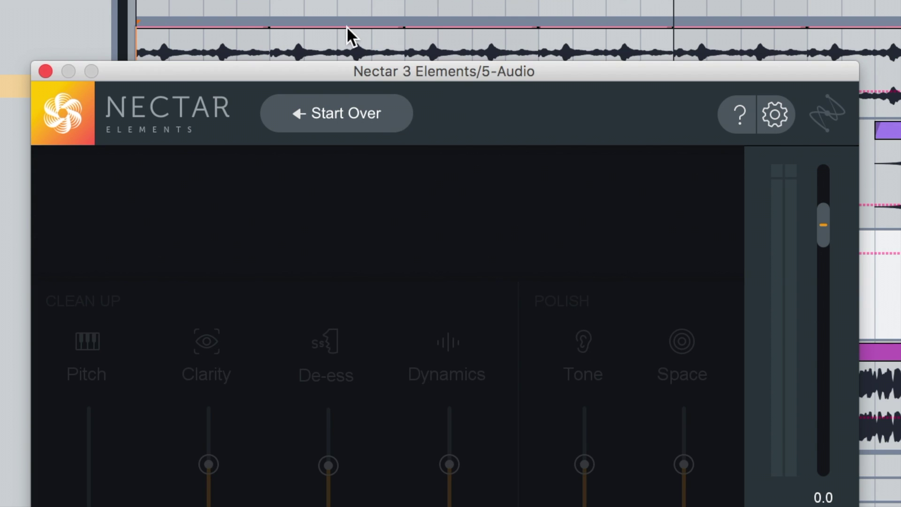
pyautogui.press('space')
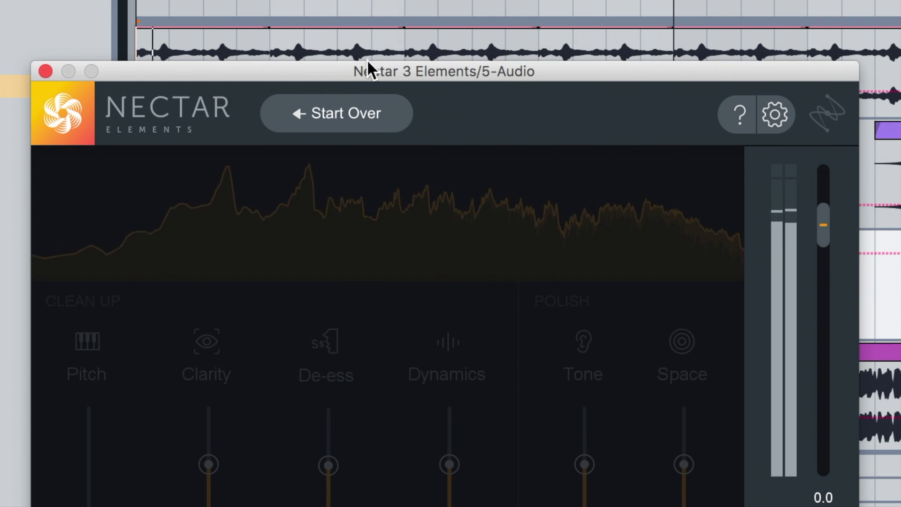
pyautogui.moveTo(366, 69); pyautogui.dragTo(368, 6)
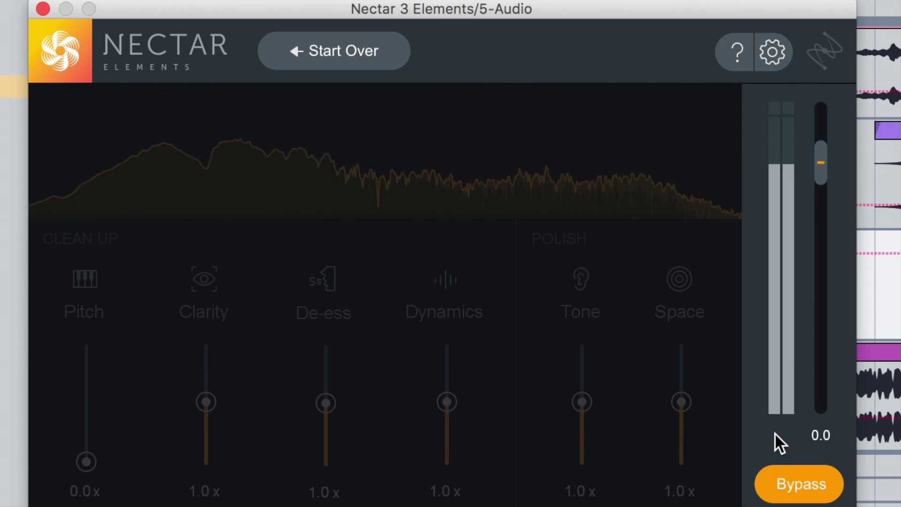
pyautogui.click(795, 484)
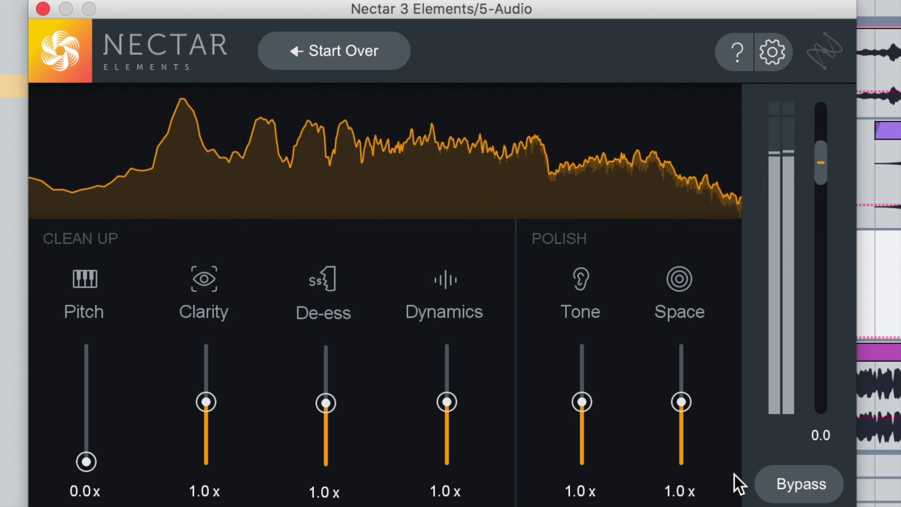
pyautogui.click(791, 489)
pyautogui.click(791, 489)
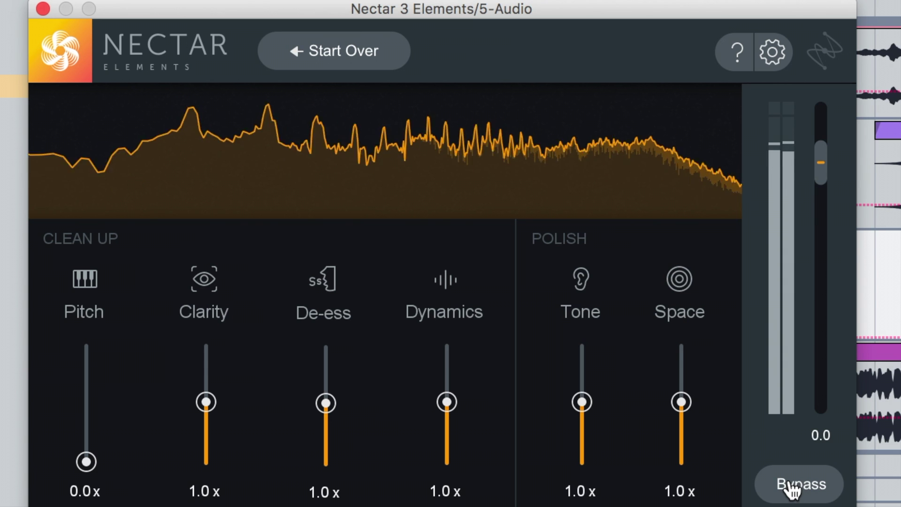
pyautogui.click(791, 488)
pyautogui.click(791, 489)
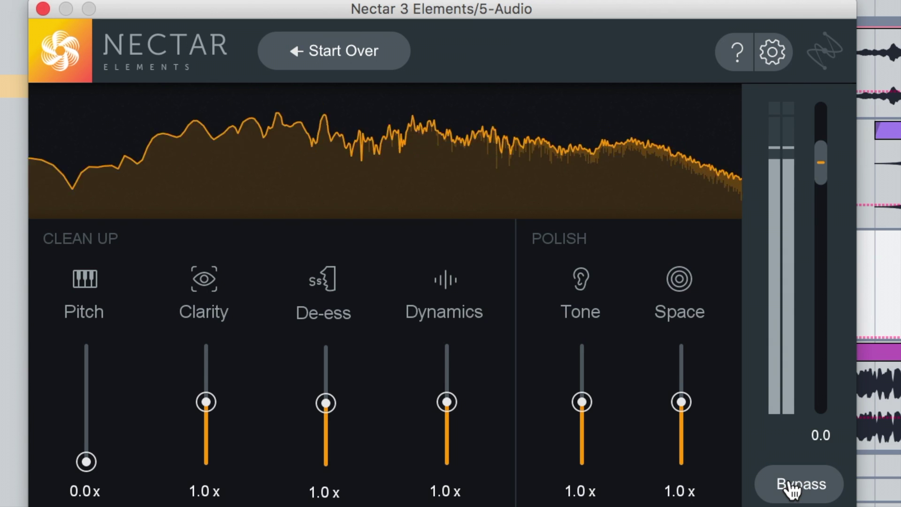
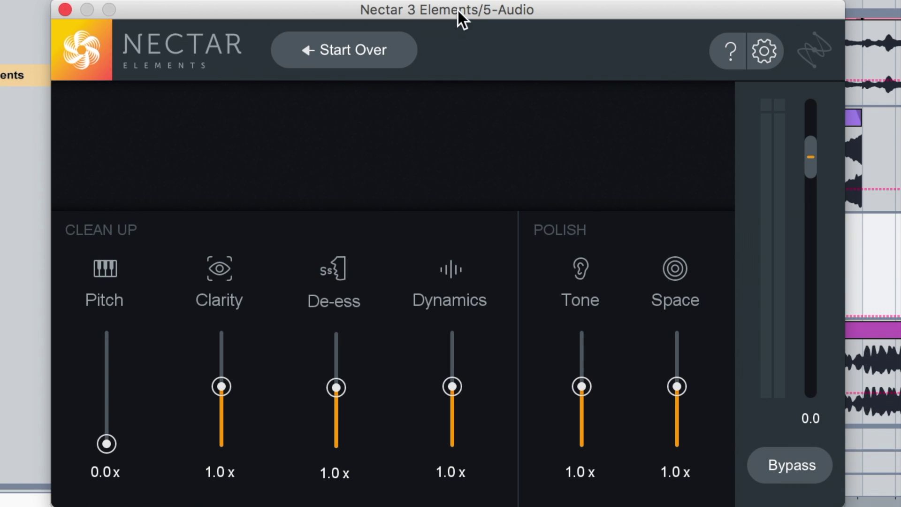
# Step: Audition the Space amount at 0.0x and 2.0x during playback, and return it to 1.0x
pyautogui.moveTo(457, 11); pyautogui.dragTo(462, 0)
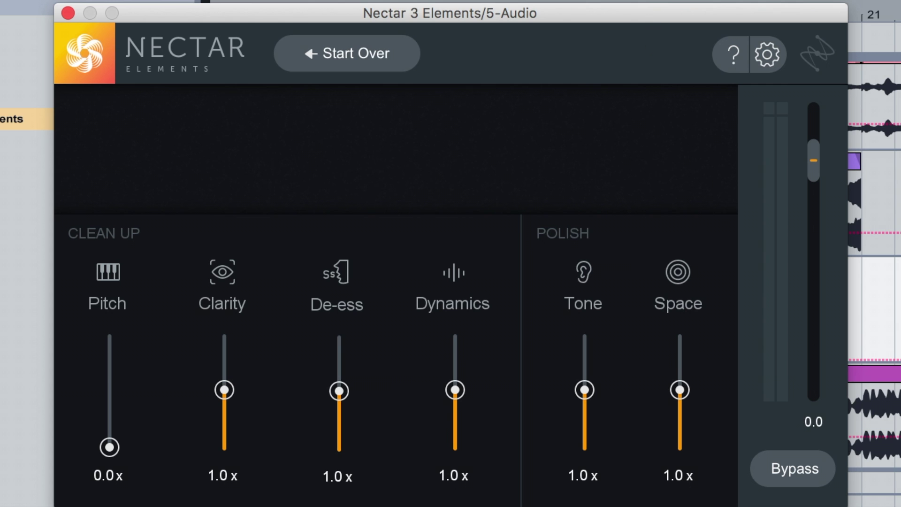
pyautogui.press('space')
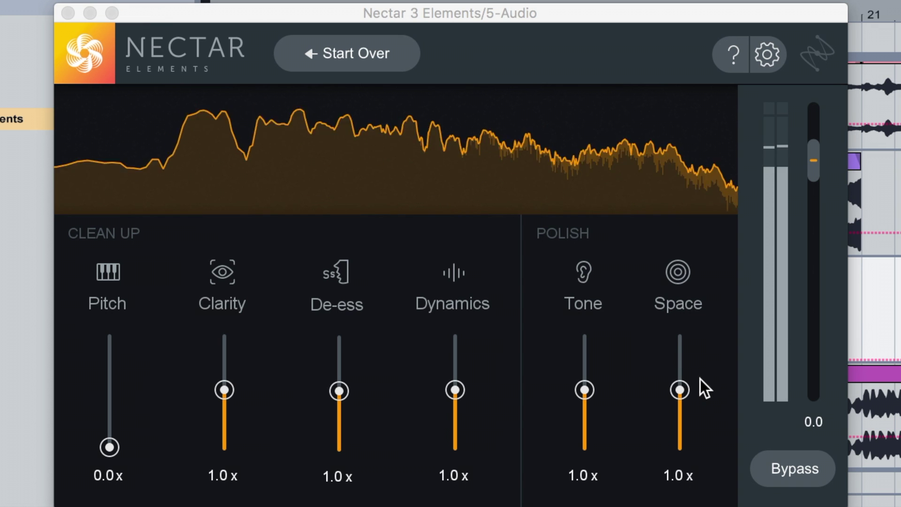
pyautogui.moveTo(684, 390); pyautogui.dragTo(686, 450)
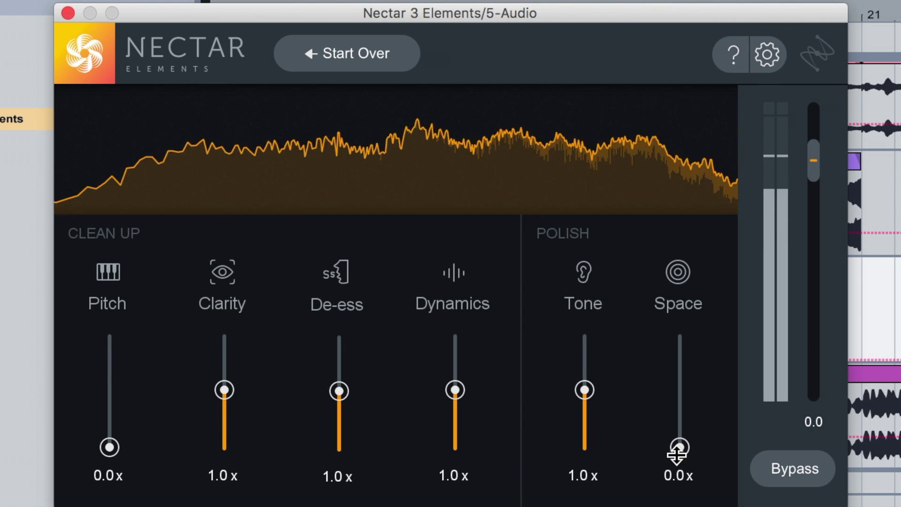
pyautogui.moveTo(678, 450); pyautogui.dragTo(679, 336)
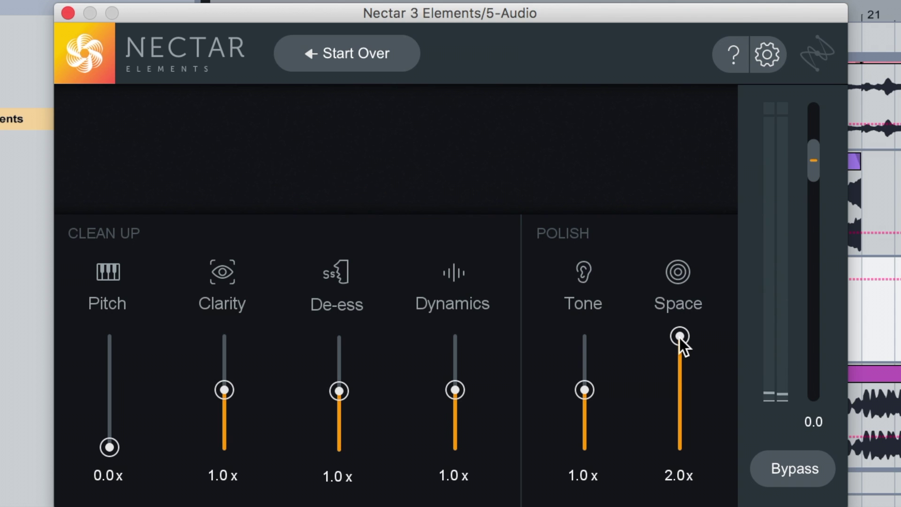
pyautogui.moveTo(679, 337); pyautogui.dragTo(680, 447)
pyautogui.moveTo(682, 398); pyautogui.dragTo(696, 471)
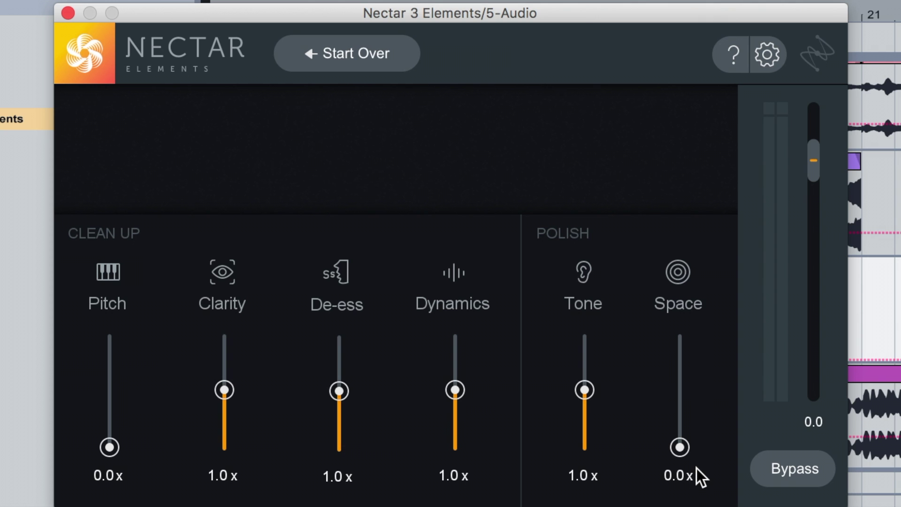
pyautogui.moveTo(697, 468); pyautogui.dragTo(684, 391)
# Step: Audition the Tone amount at 2.0x during playback, return it to 1.0x, and try the Dynamics slider
pyautogui.press('space')
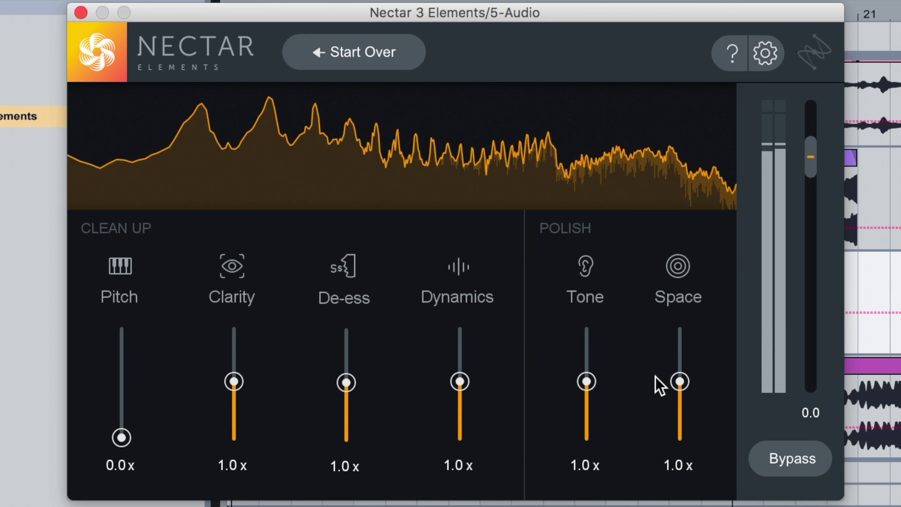
pyautogui.moveTo(587, 382); pyautogui.dragTo(652, 246)
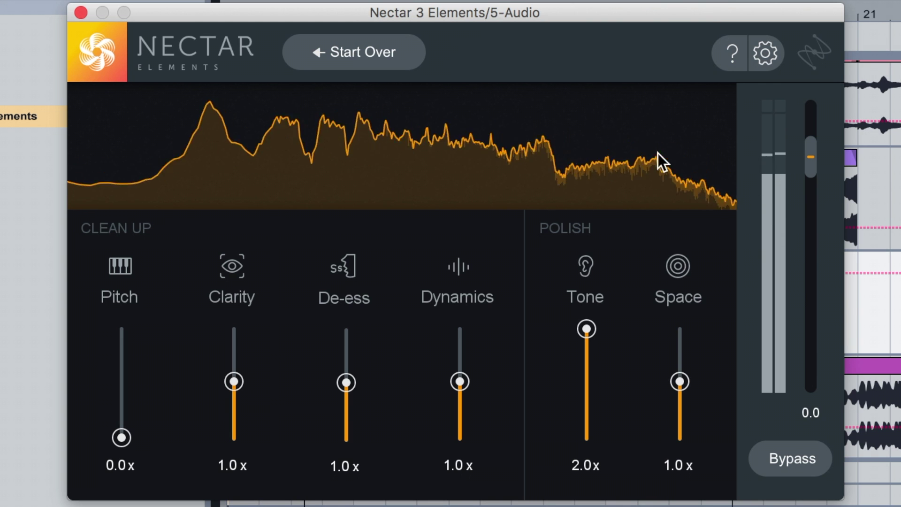
pyautogui.moveTo(586, 329); pyautogui.dragTo(601, 381)
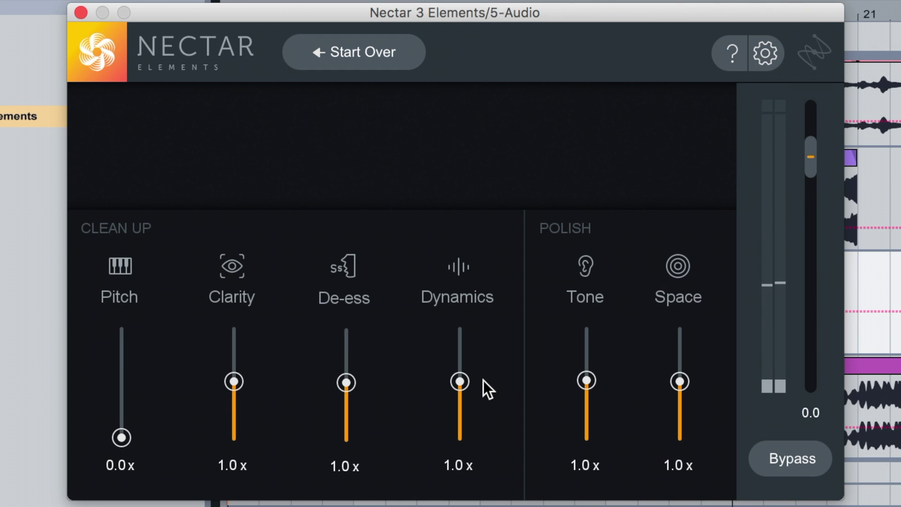
pyautogui.moveTo(461, 380)
pyautogui.mouseDown()
pyautogui.moveTo(460, 438)
pyautogui.moveTo(474, 173)
pyautogui.moveTo(474, 376)
pyautogui.mouseUp()
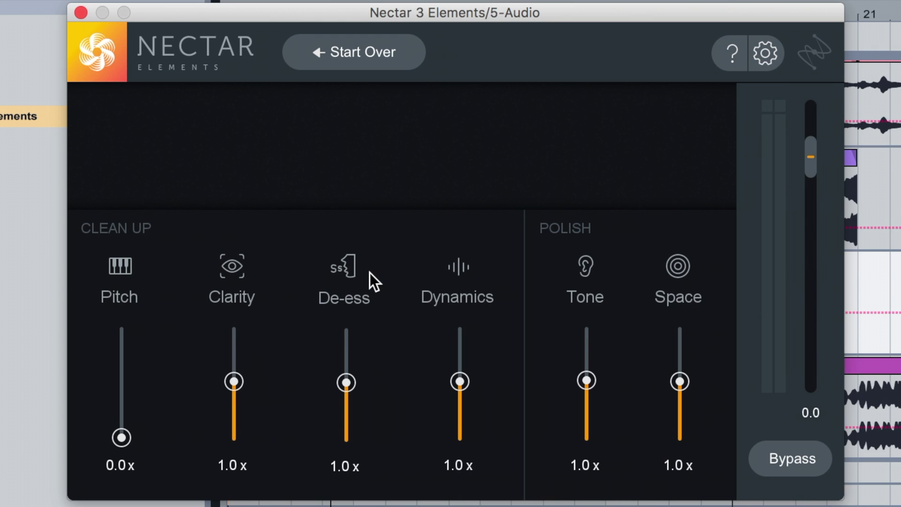
# Step: Play the track and audition De-ess at its minimum and at 2.0x
pyautogui.press('space')
pyautogui.moveTo(348, 378); pyautogui.dragTo(346, 439)
pyautogui.moveTo(378, 412); pyautogui.dragTo(381, 253)
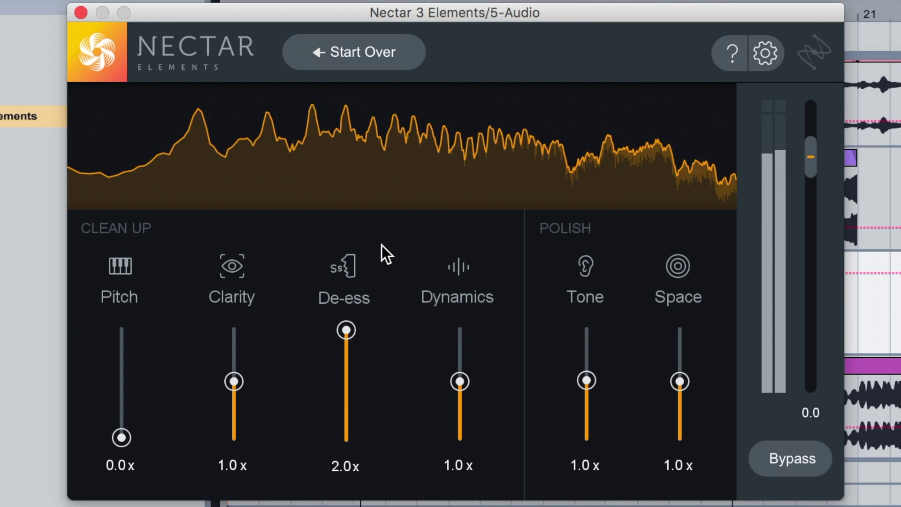
# Step: Audition De-ess at 0.0x during playback, return it to 1.0x, and try the Clarity slider
pyautogui.moveTo(382, 244); pyautogui.dragTo(402, 483)
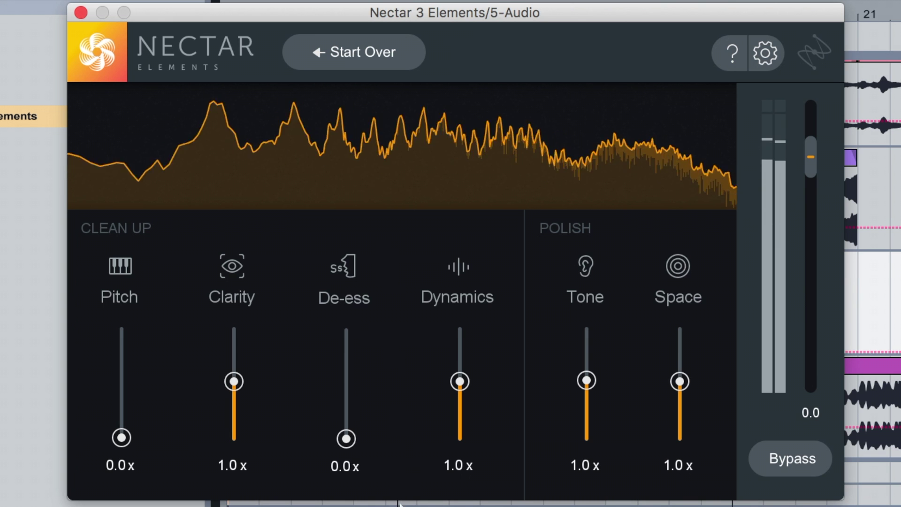
pyautogui.moveTo(359, 434); pyautogui.dragTo(359, 373)
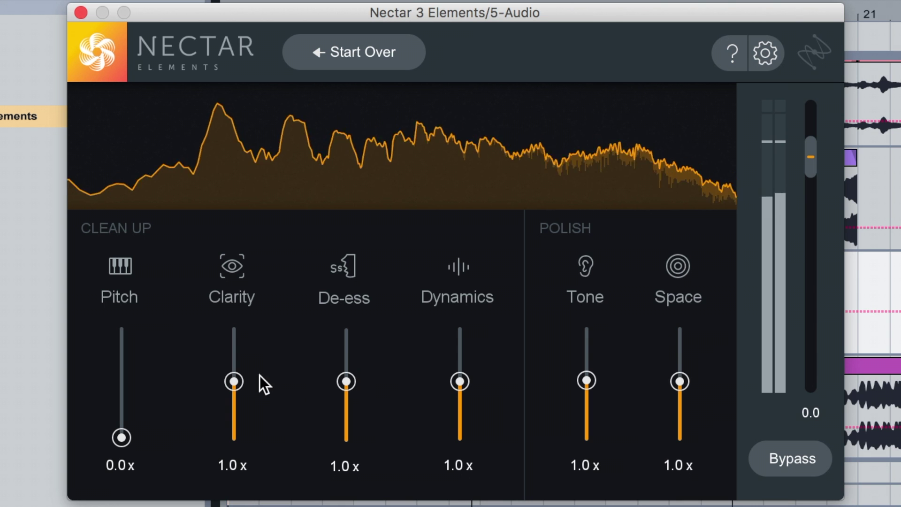
pyautogui.moveTo(235, 380)
pyautogui.mouseDown()
pyautogui.moveTo(249, 469)
pyautogui.moveTo(235, 326)
pyautogui.moveTo(270, 452)
pyautogui.moveTo(227, 163)
pyautogui.moveTo(281, 500)
pyautogui.moveTo(220, 181)
pyautogui.moveTo(247, 380)
pyautogui.mouseUp()
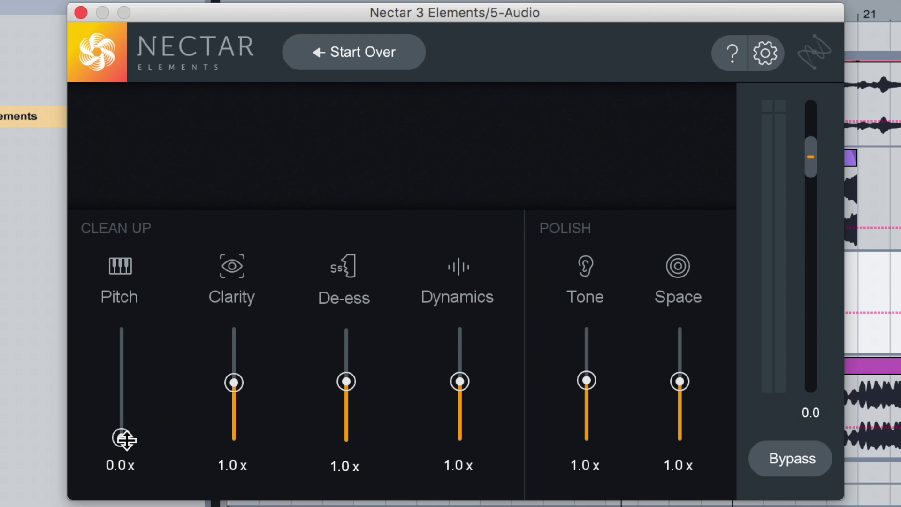
# Step: Set Pitch to 1.0x, audition it at 2.0x during playback, and lower it to 1.1x with playback stopped
pyautogui.moveTo(124, 439); pyautogui.dragTo(149, 388)
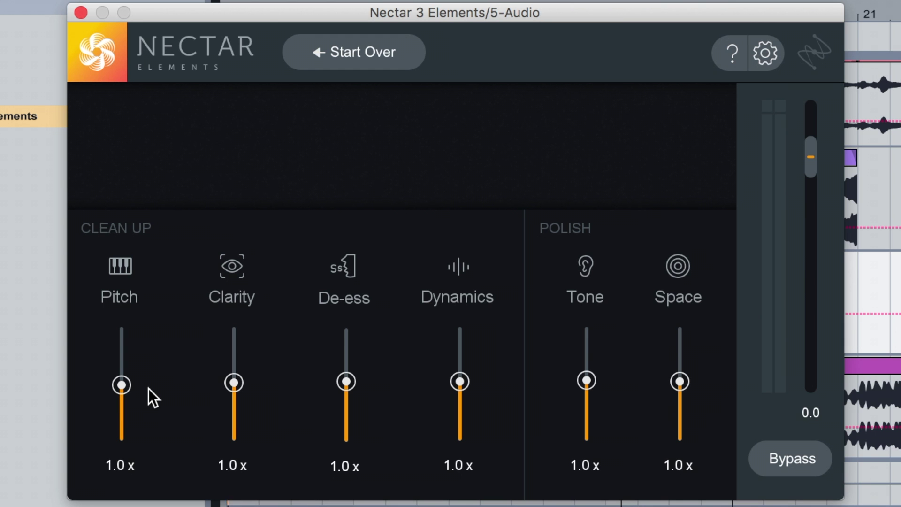
pyautogui.moveTo(121, 385); pyautogui.dragTo(172, 316)
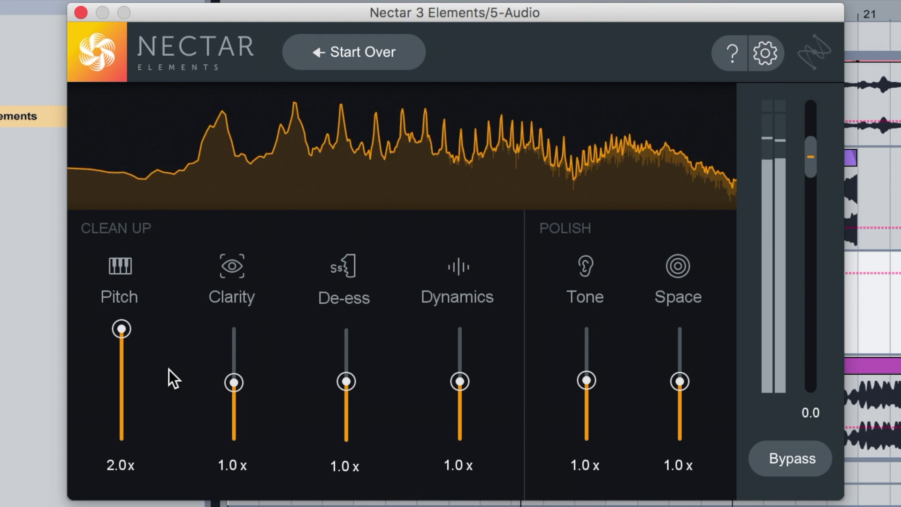
pyautogui.press('space')
pyautogui.moveTo(113, 325); pyautogui.dragTo(121, 381)
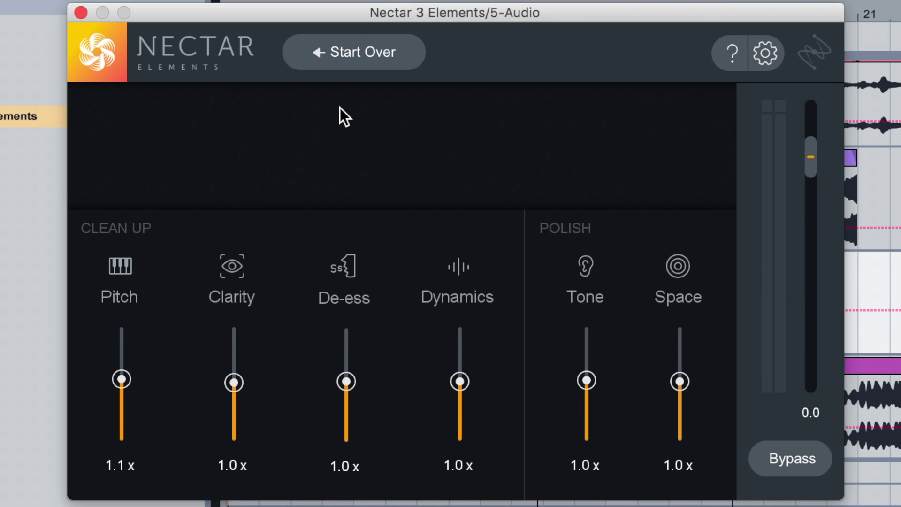
# Step: Start the assistant over with the Modern vibe and Aggressive intensity, and play the track for analysis
pyautogui.click(355, 63)
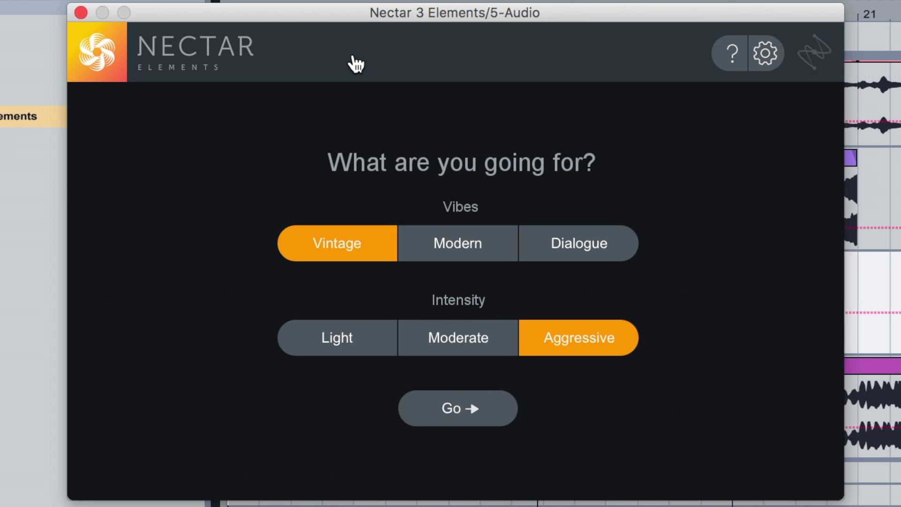
pyautogui.click(473, 258)
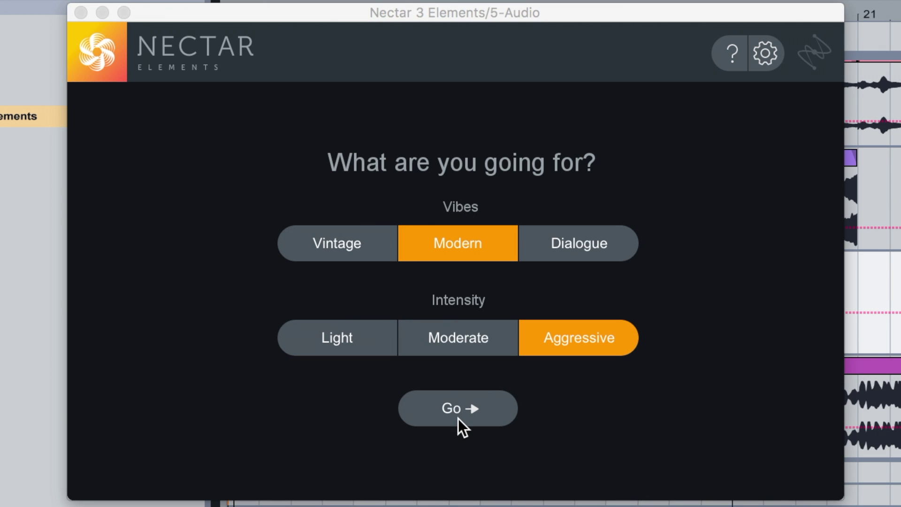
pyautogui.click(458, 413)
pyautogui.press('space')
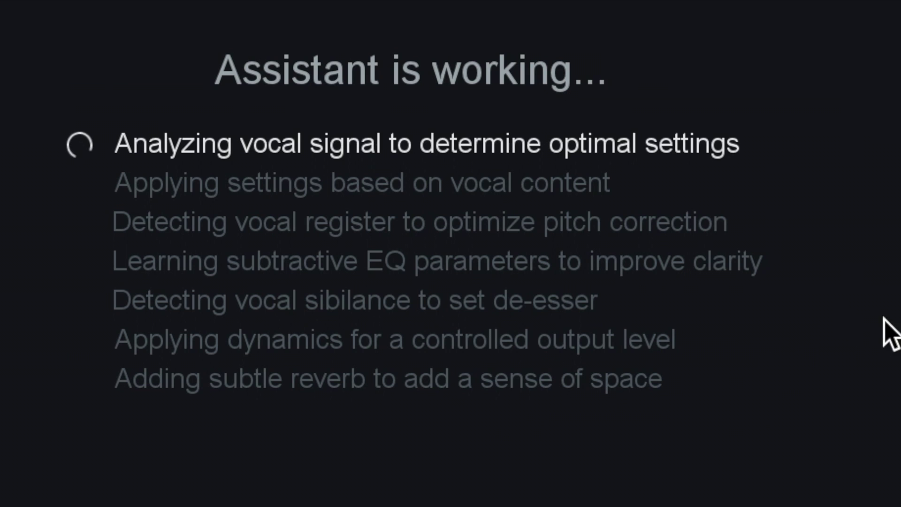
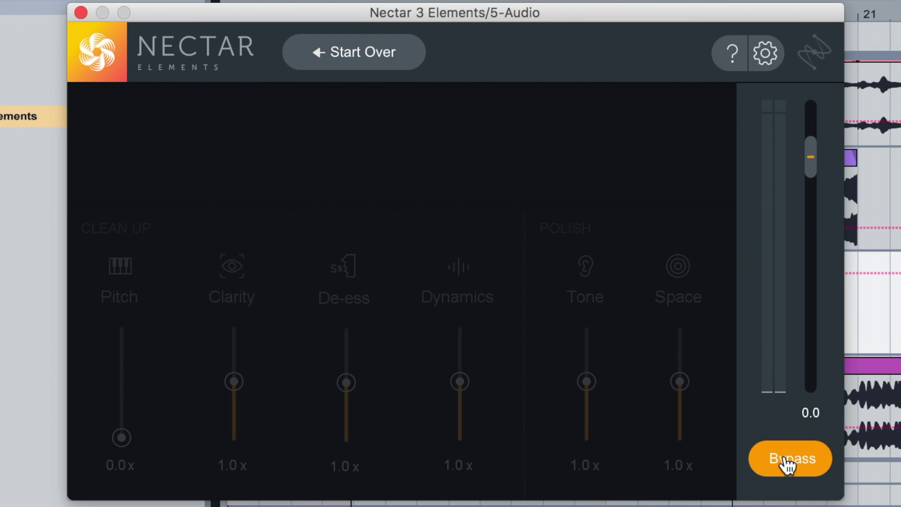
# Step: Take Nectar out of bypass, lower its output gain to -3.4, and compare the dry and processed sound
pyautogui.click(786, 459)
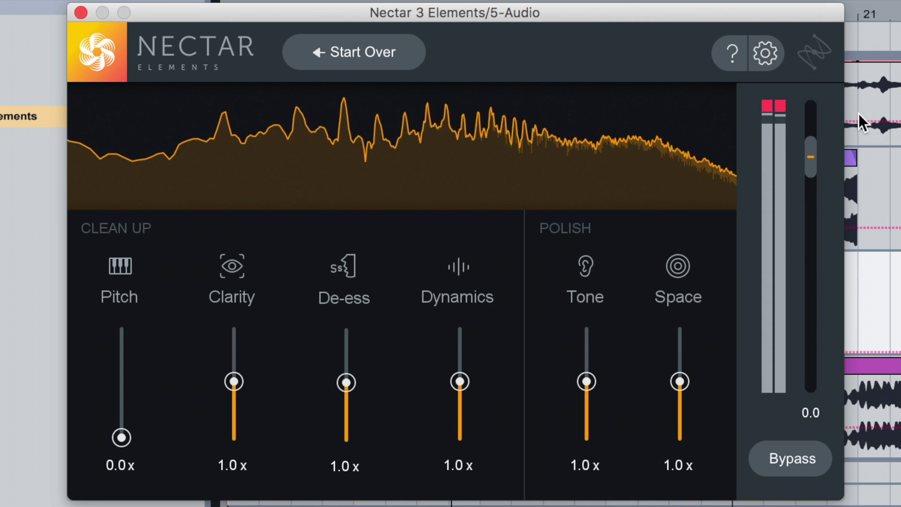
pyautogui.moveTo(816, 156); pyautogui.dragTo(814, 177)
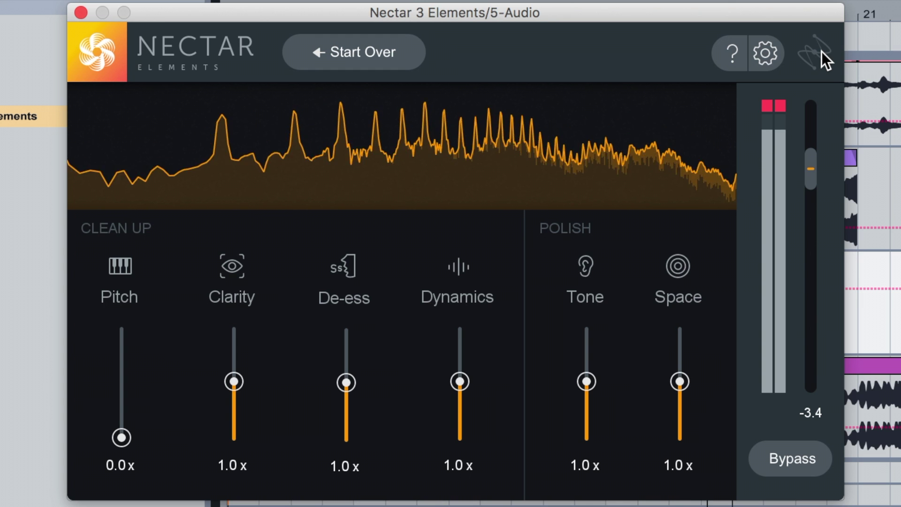
pyautogui.click(794, 458)
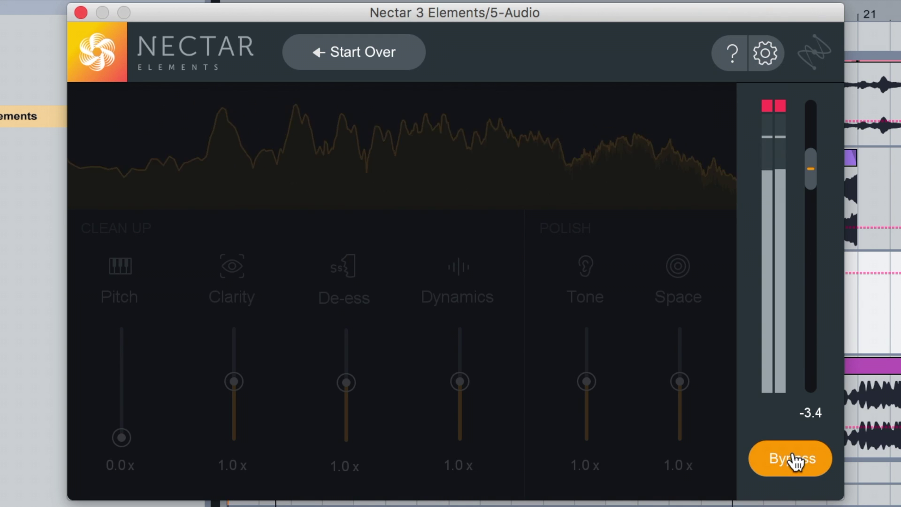
pyautogui.click(796, 461)
pyautogui.press('space')
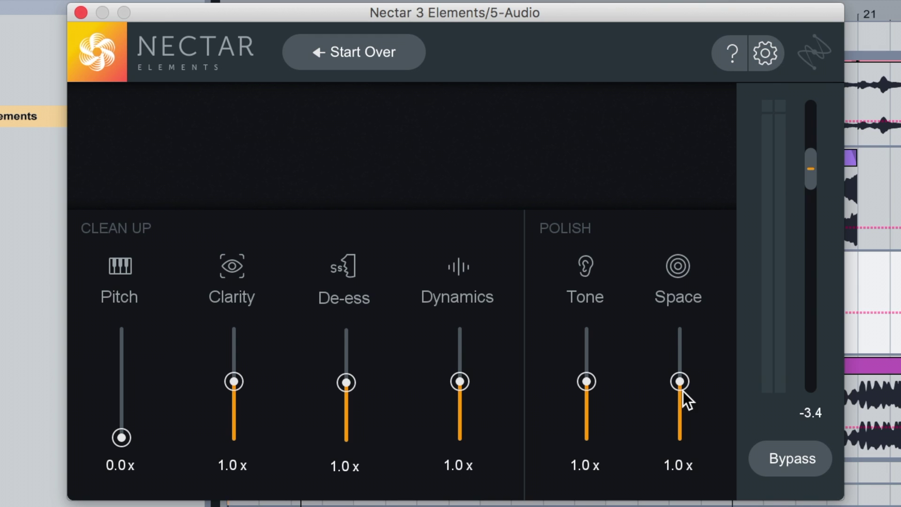
# Step: Raise De-ess, Tone and Space to 1.1x each, trying Dynamics at 0.9x before returning it to 1.0x
pyautogui.moveTo(461, 407); pyautogui.dragTo(457, 385)
pyautogui.moveTo(347, 382)
pyautogui.mouseDown()
pyautogui.moveTo(337, 392)
pyautogui.moveTo(337, 378)
pyautogui.mouseUp()
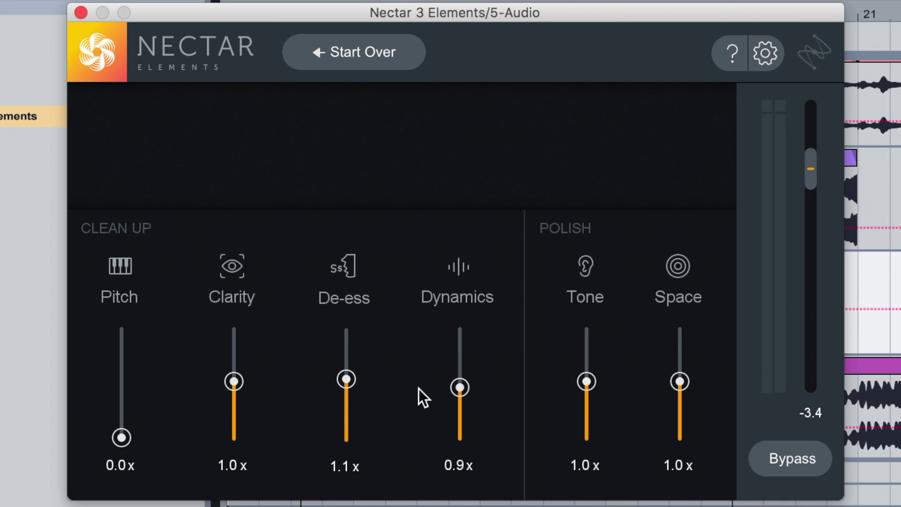
pyautogui.moveTo(459, 387)
pyautogui.mouseDown()
pyautogui.moveTo(459, 353)
pyautogui.moveTo(467, 382)
pyautogui.mouseUp()
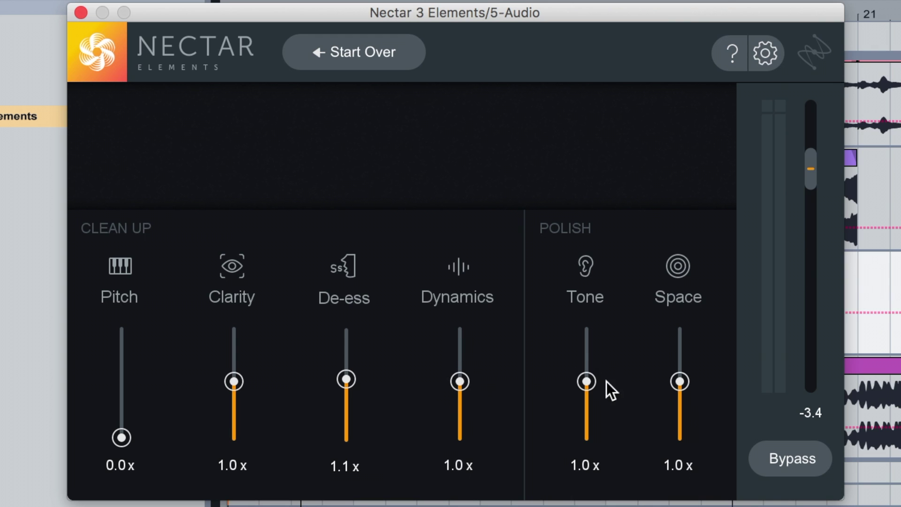
pyautogui.moveTo(586, 381)
pyautogui.mouseDown()
pyautogui.moveTo(587, 362)
pyautogui.moveTo(587, 376)
pyautogui.mouseUp()
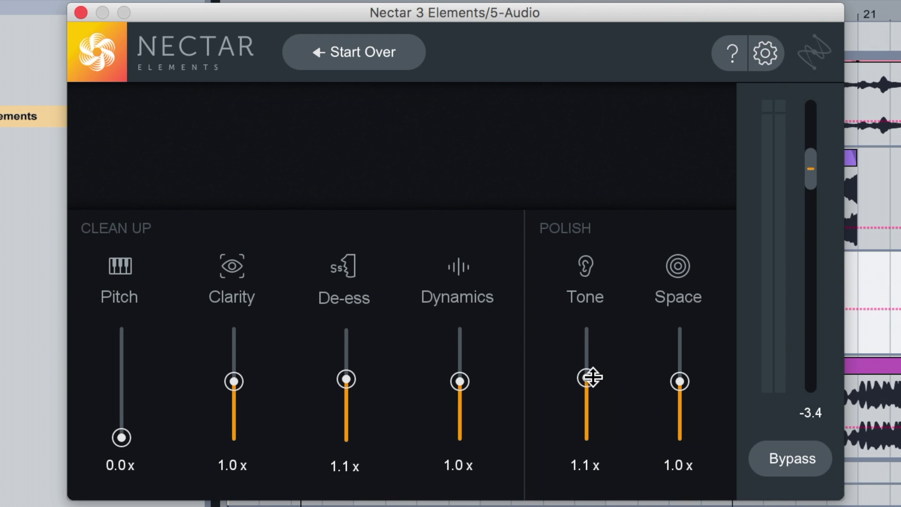
pyautogui.moveTo(673, 380); pyautogui.dragTo(671, 374)
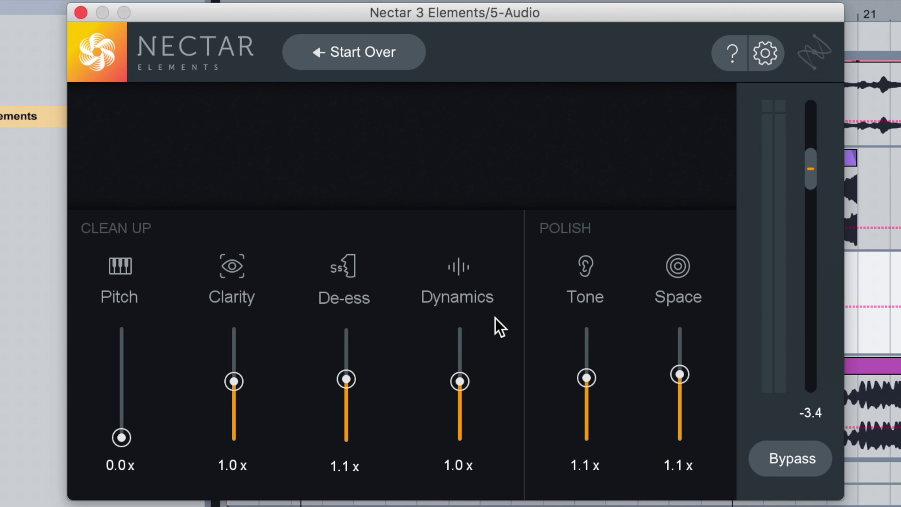
# Step: Move the Nectar window around over the arrangement and close it
pyautogui.moveTo(492, 12); pyautogui.dragTo(576, 0)
pyautogui.moveTo(486, 5); pyautogui.dragTo(452, 34)
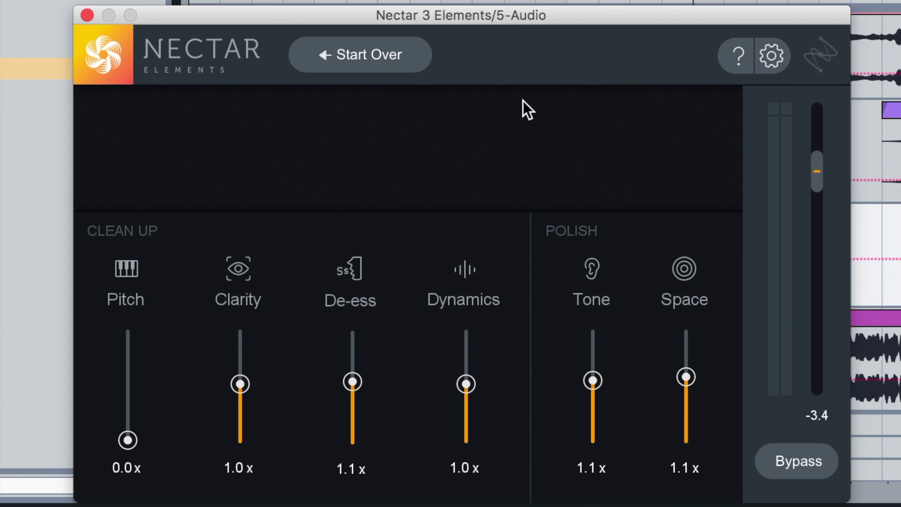
pyautogui.moveTo(522, 11); pyautogui.dragTo(522, 1)
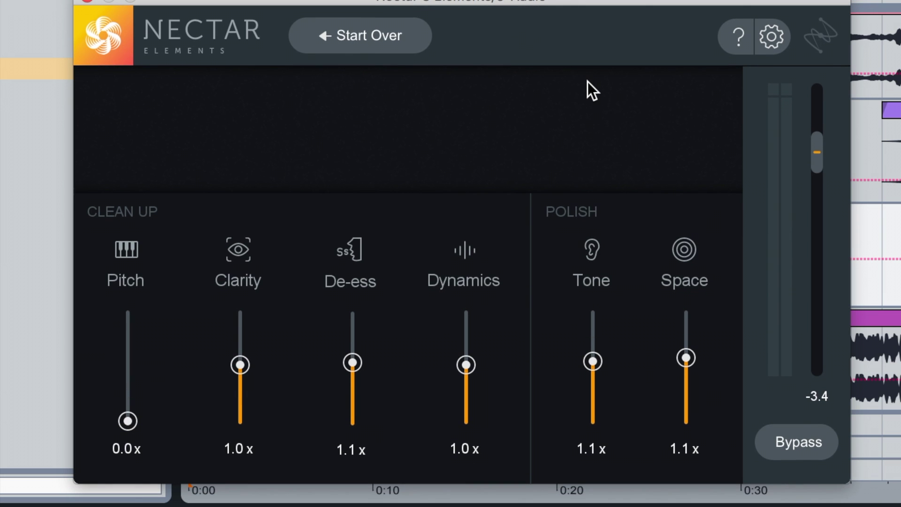
pyautogui.moveTo(517, 4); pyautogui.dragTo(564, 4)
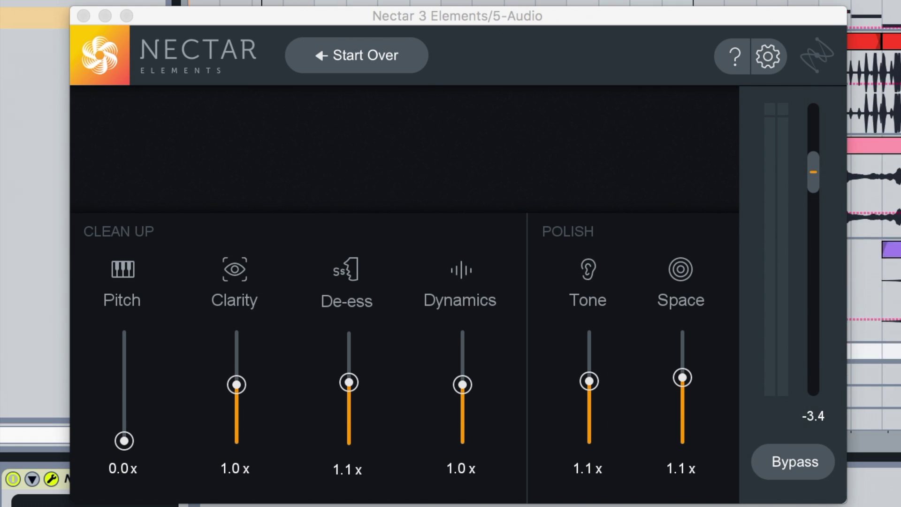
pyautogui.click(82, 17)
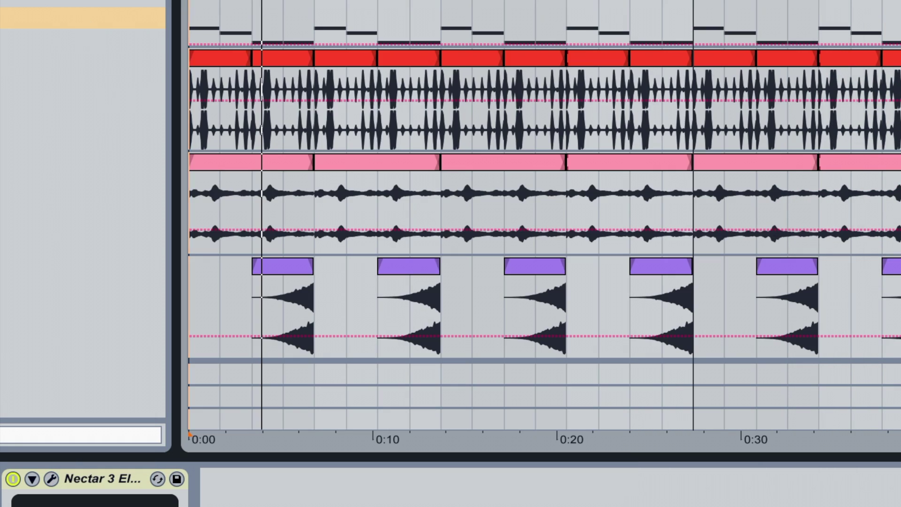
# Step: Play the arrangement and look over its tracks
pyautogui.scroll(1, 545, 215)
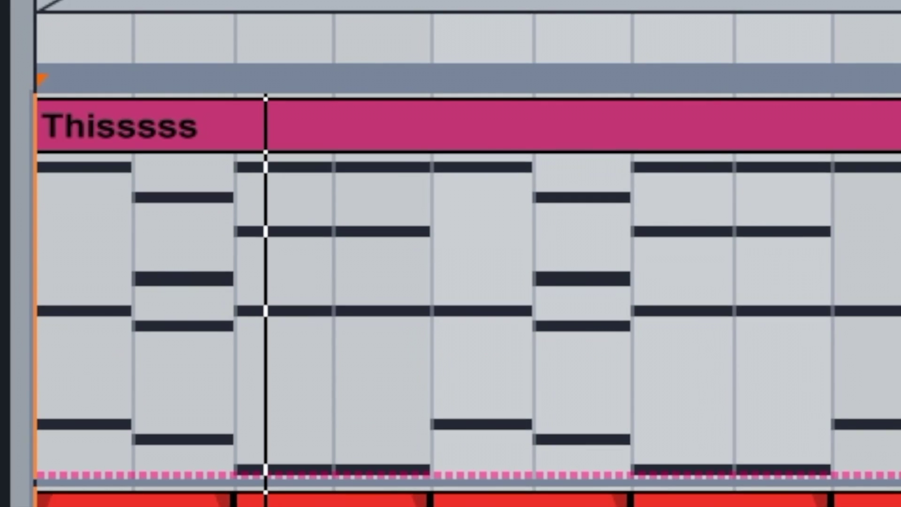
pyautogui.press('space')
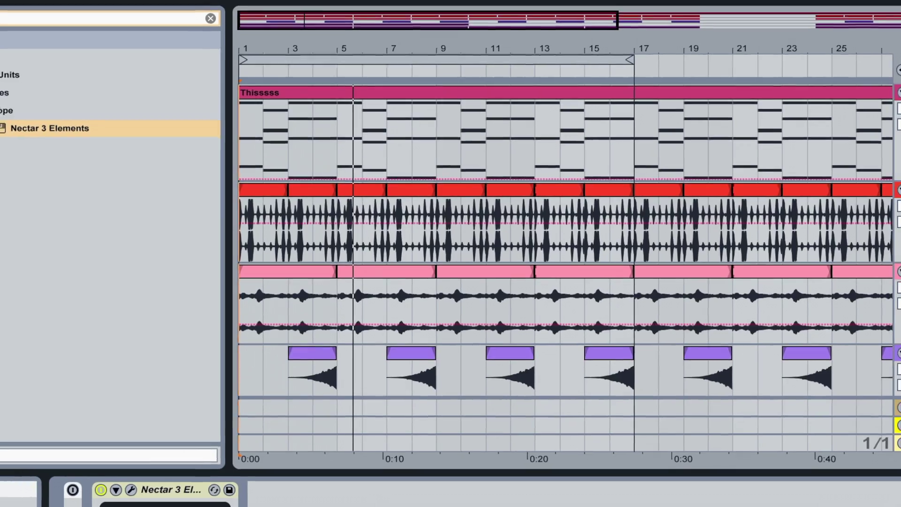
pyautogui.scroll(-5, 545, 253)
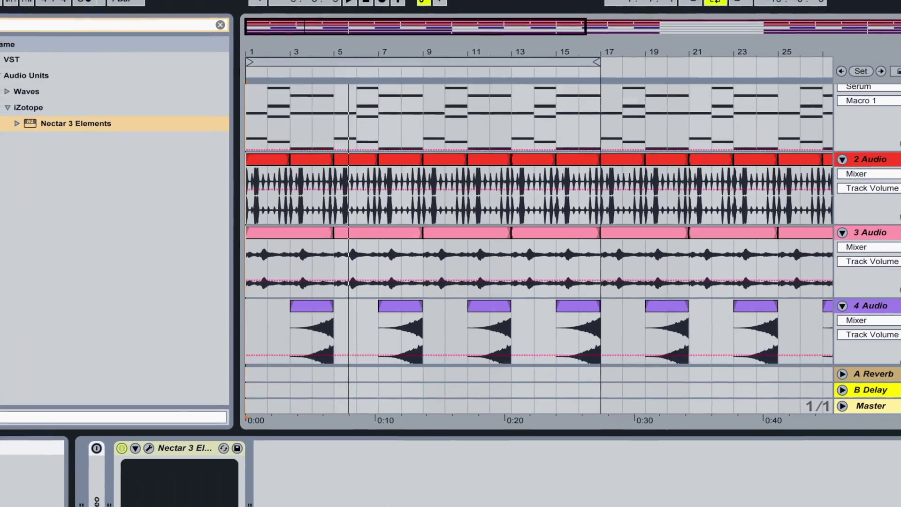